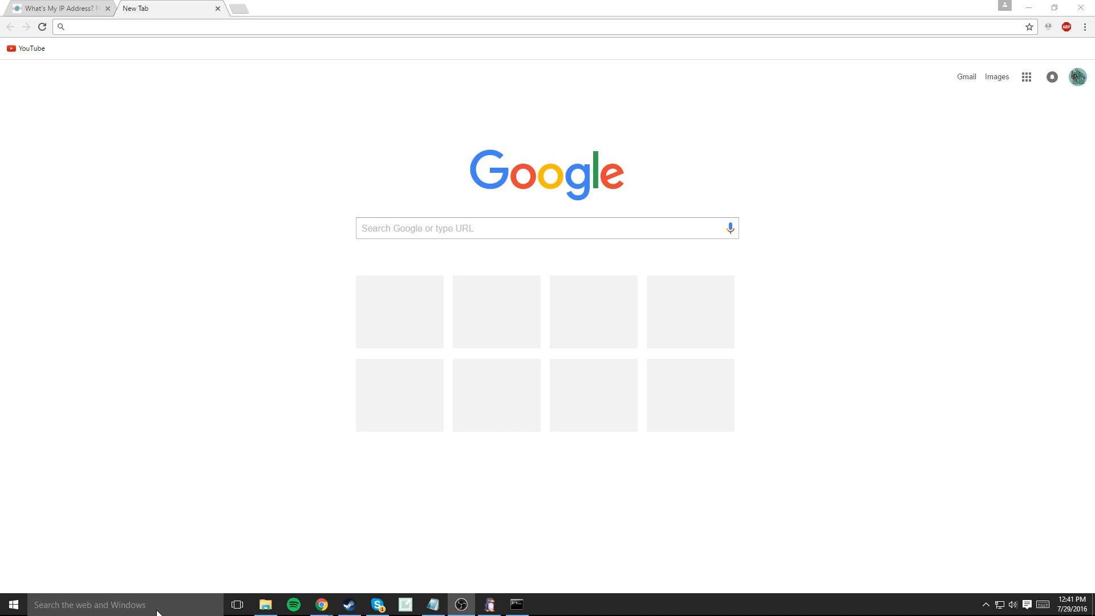
Step: Run ipconfig in Command Prompt to read default gateway 192.168.0.1, then minimize the console
click(516, 604)
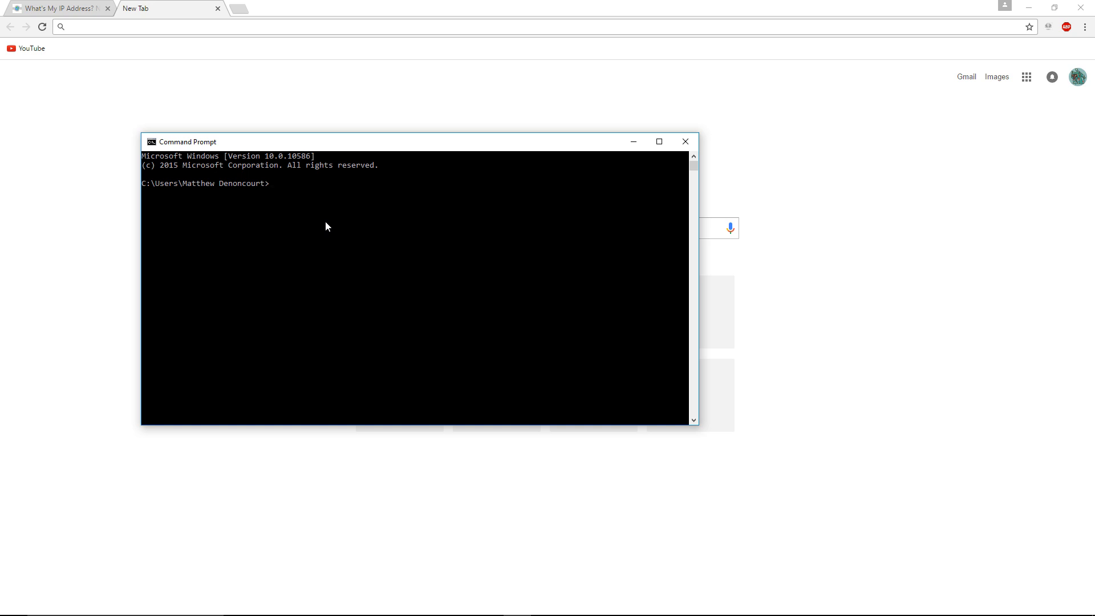
text(ipconfig)
key(Return)
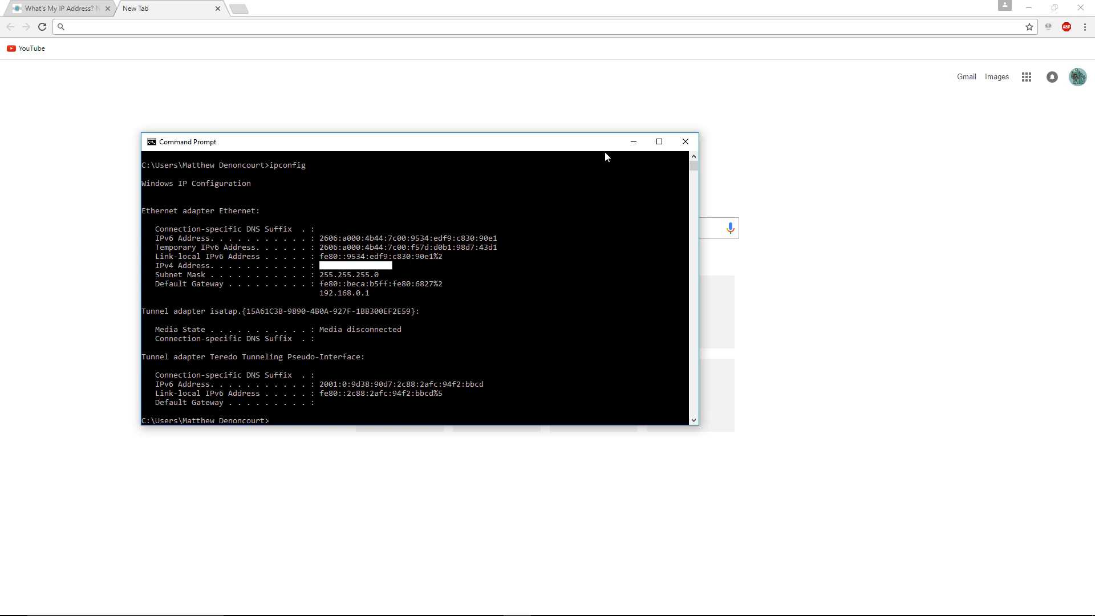
click(633, 141)
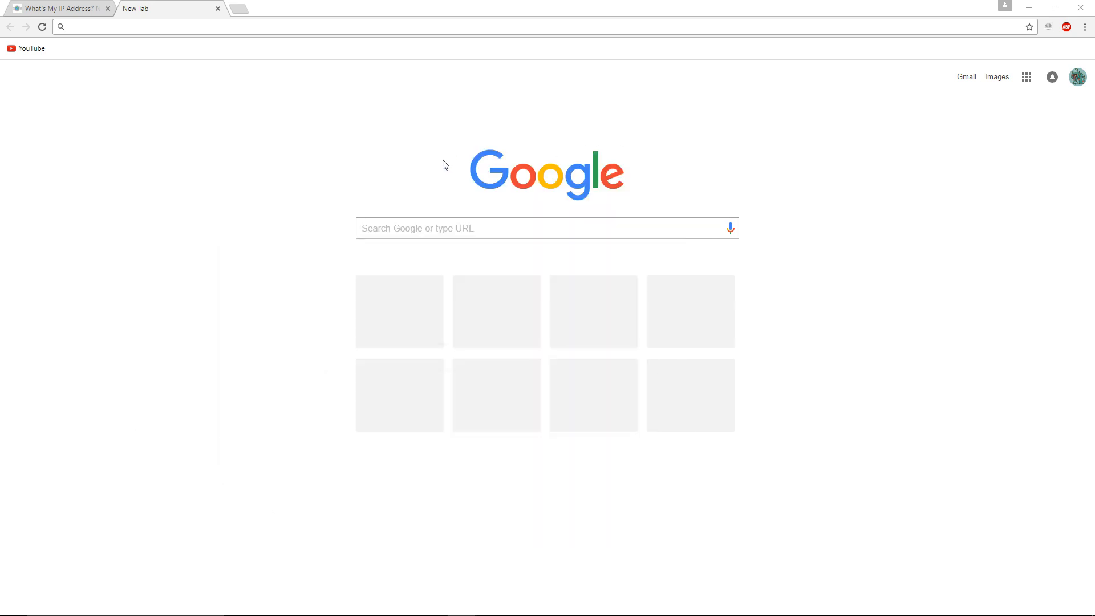
Step: Load 192.168.0.1 in Chrome to bring up the ARRIS login page
click(352, 26)
text(192.1)
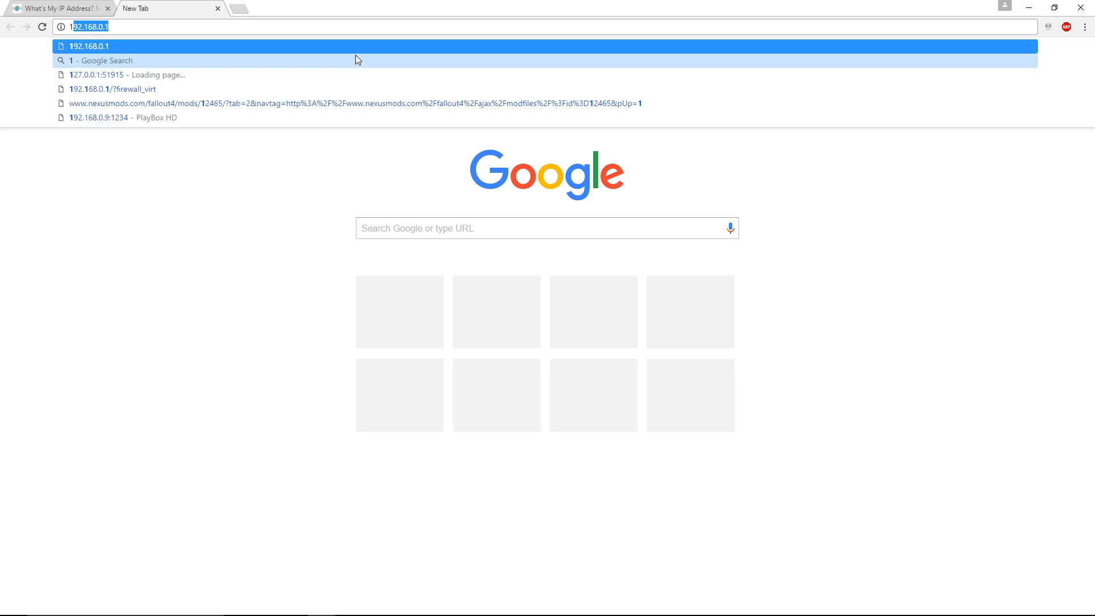
text(68.0)
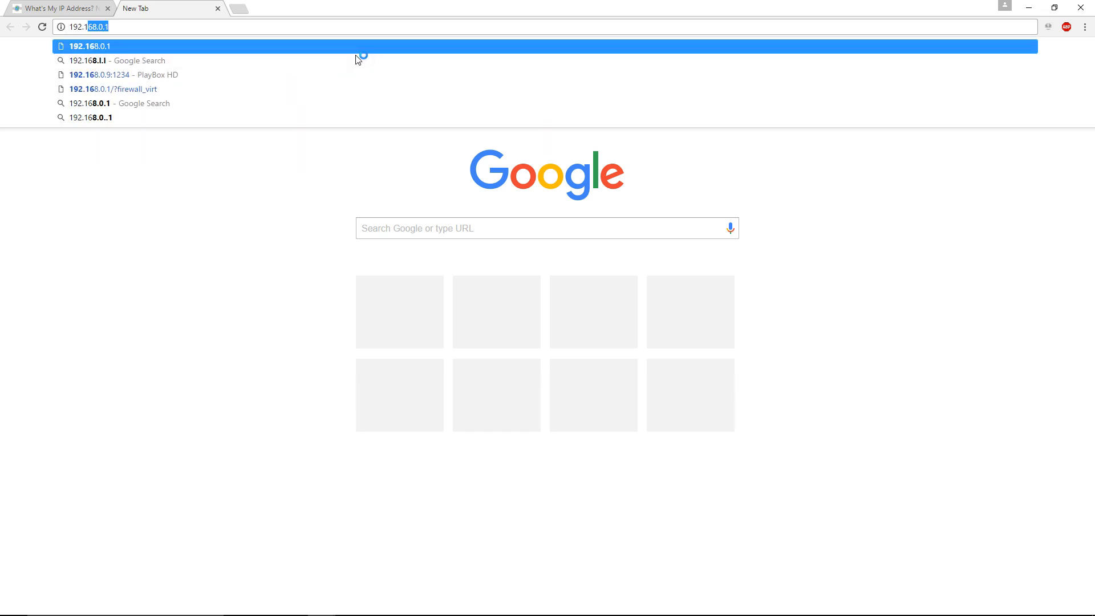
text(.1)
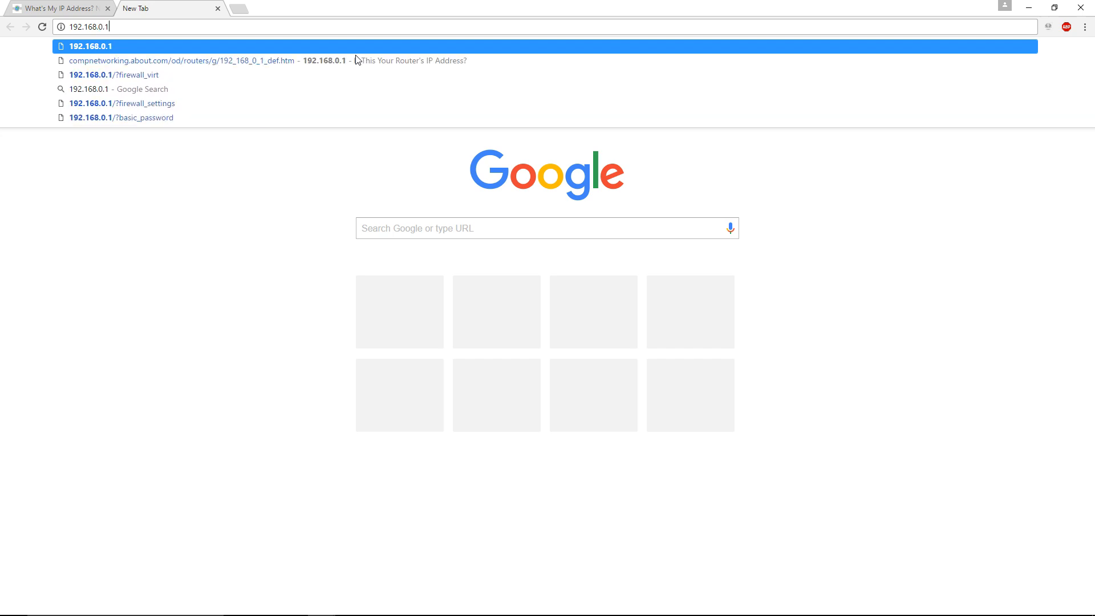
key(Return)
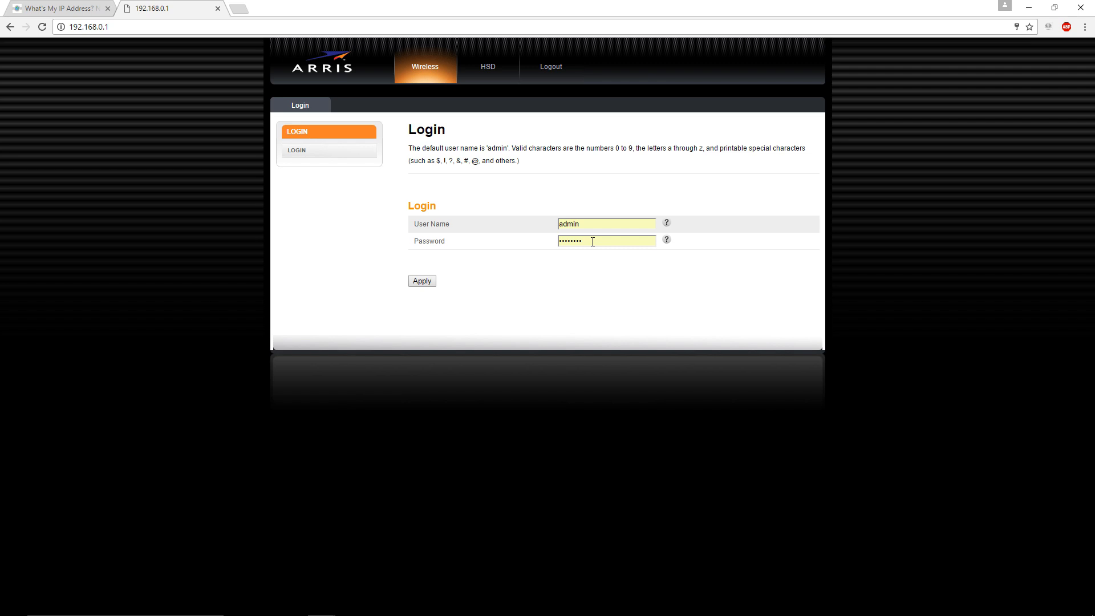
Step: Log in to the ARRIS admin using the autofilled user name and password
click(593, 242)
click(504, 213)
click(430, 282)
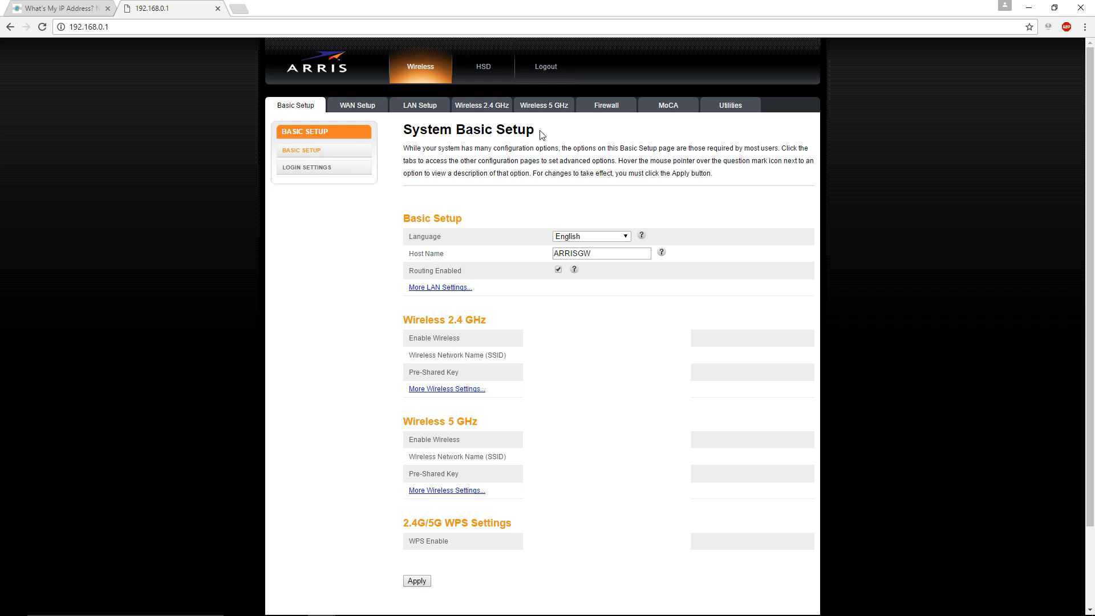
Step: Delete the old Starbound entry under Firewall > Virtual Servers / Port Forwarding
click(609, 108)
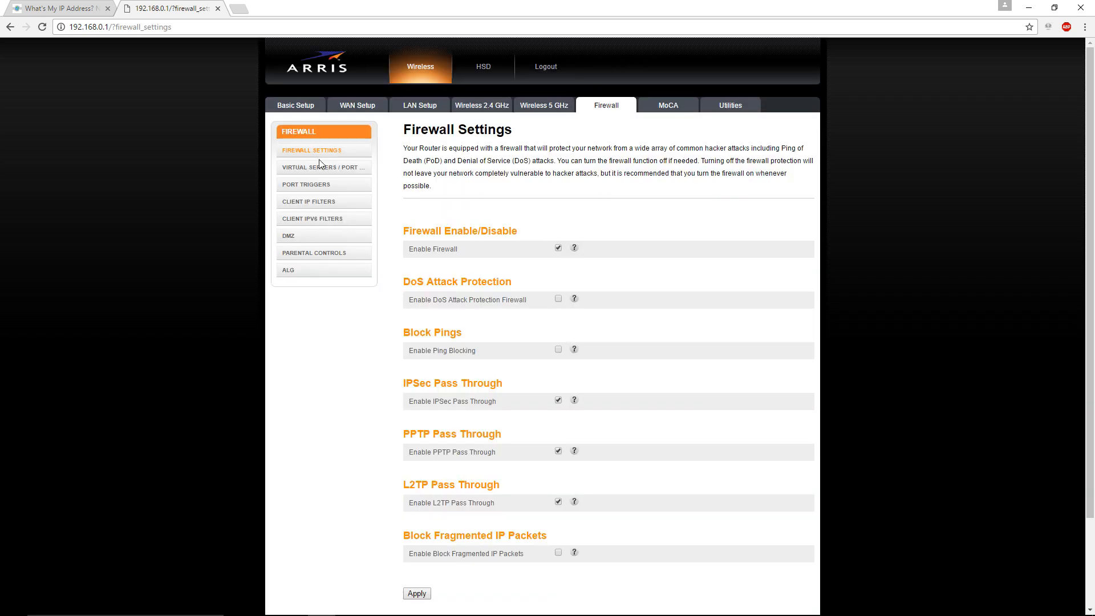
click(345, 168)
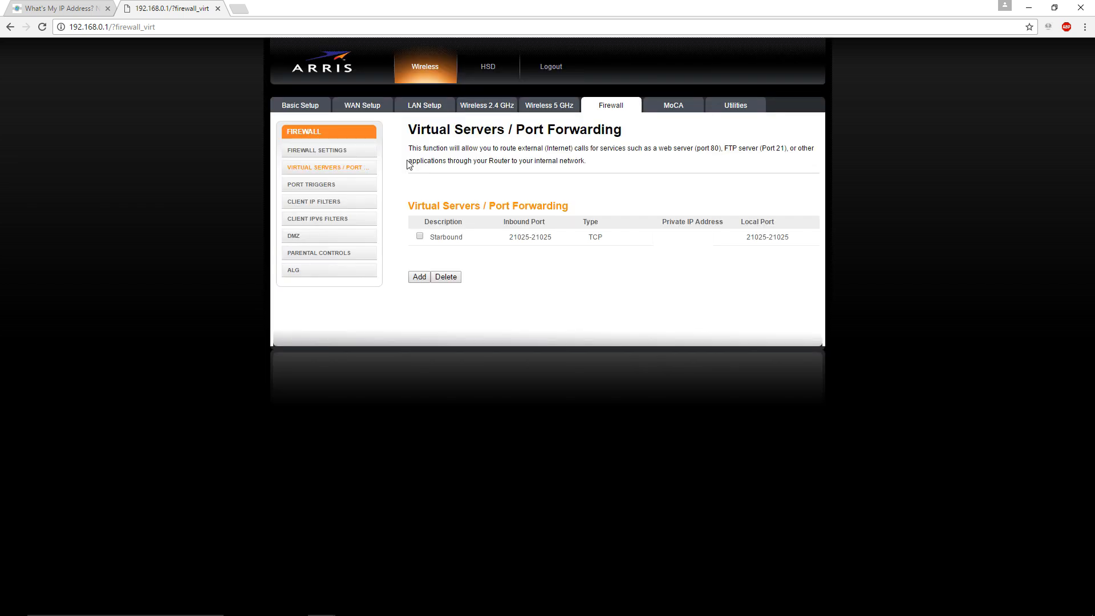
click(420, 236)
click(455, 277)
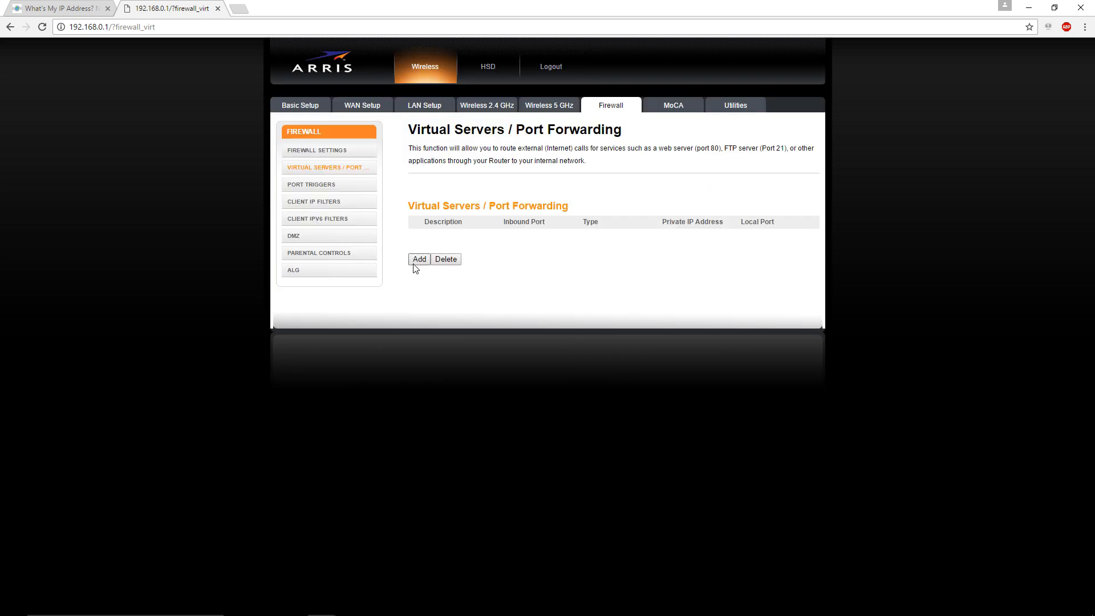
click(418, 261)
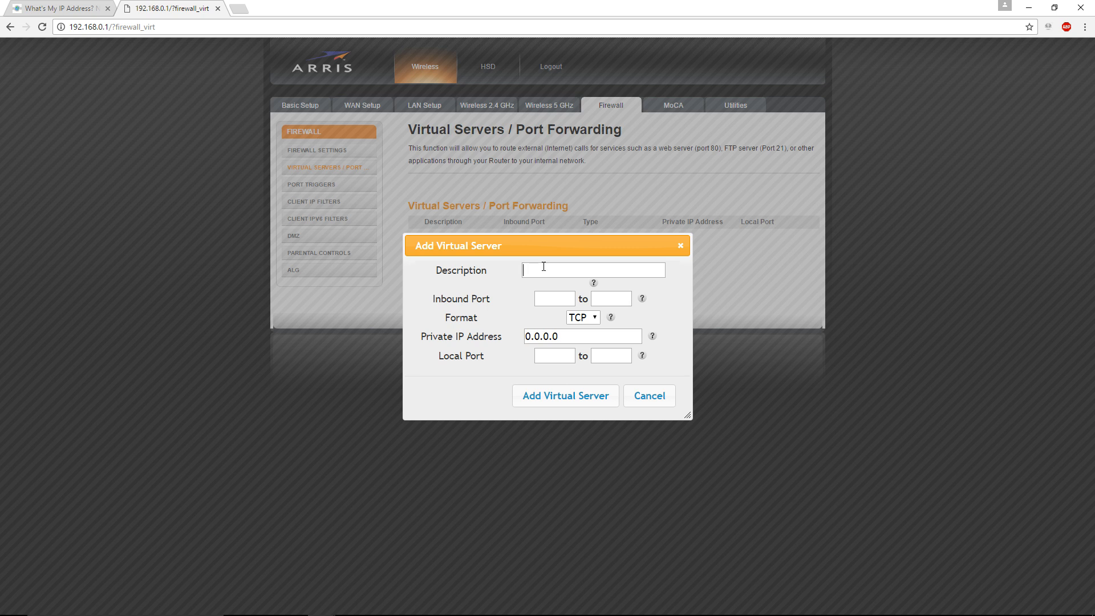
Step: Name the new rule Starbound and set inbound and local ports to 21025–21025
text(Starbound)
click(564, 295)
text(21025)
drag(563, 295, 502, 314)
key(ctrl+c)
click(613, 298)
key(ctrl+v)
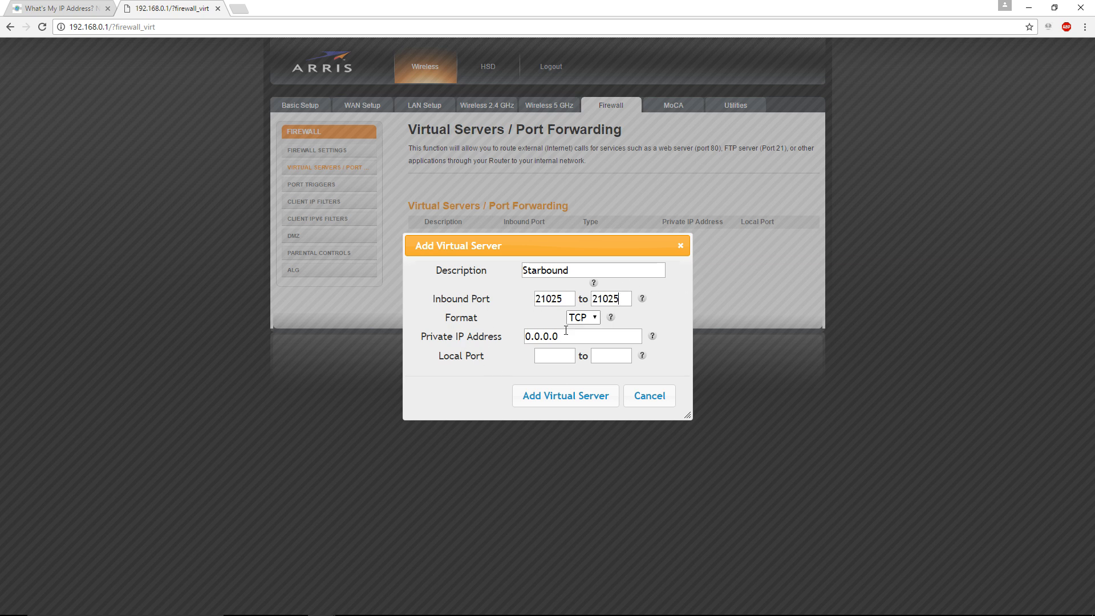
click(561, 354)
key(ctrl+v)
key(ctrl+v)
Step: Keep TCP as the protocol, clear the Private IP Address, and submit the rule
click(596, 323)
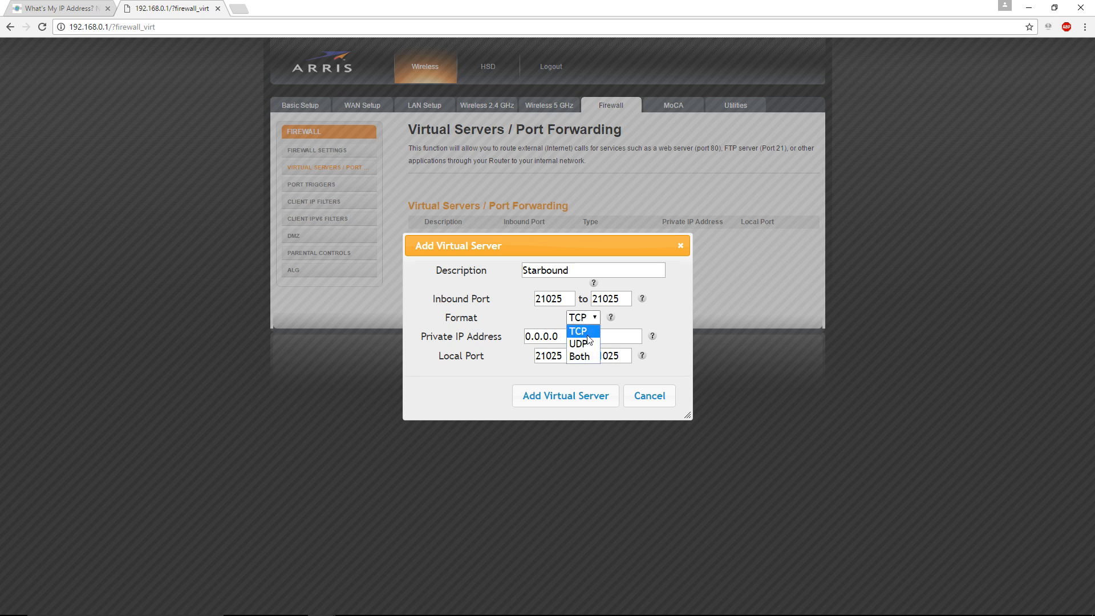
click(588, 334)
drag(588, 336, 400, 319)
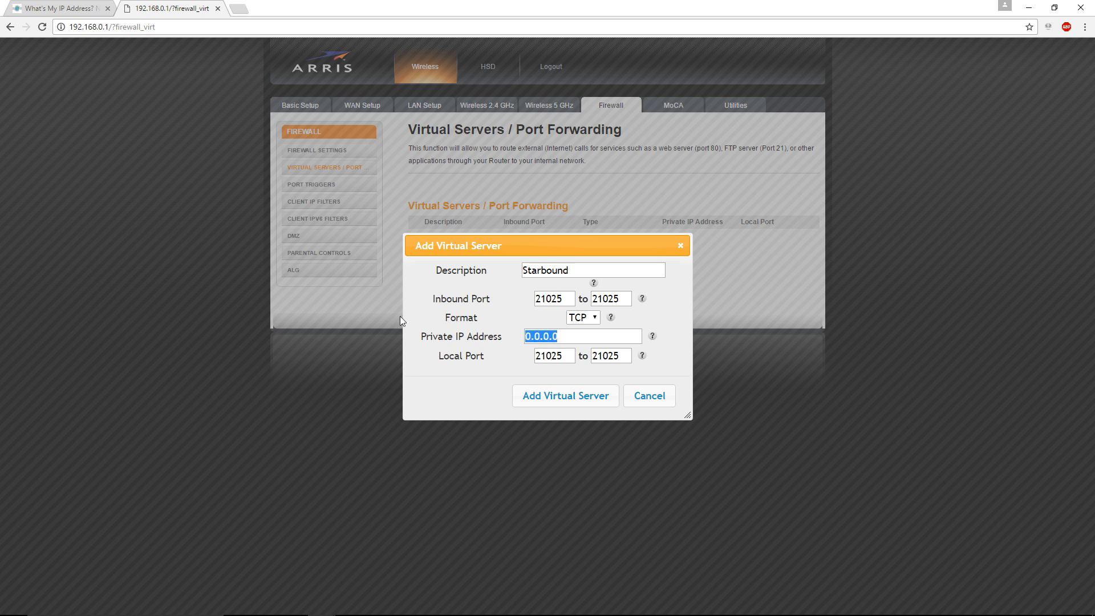
key(BackSpace)
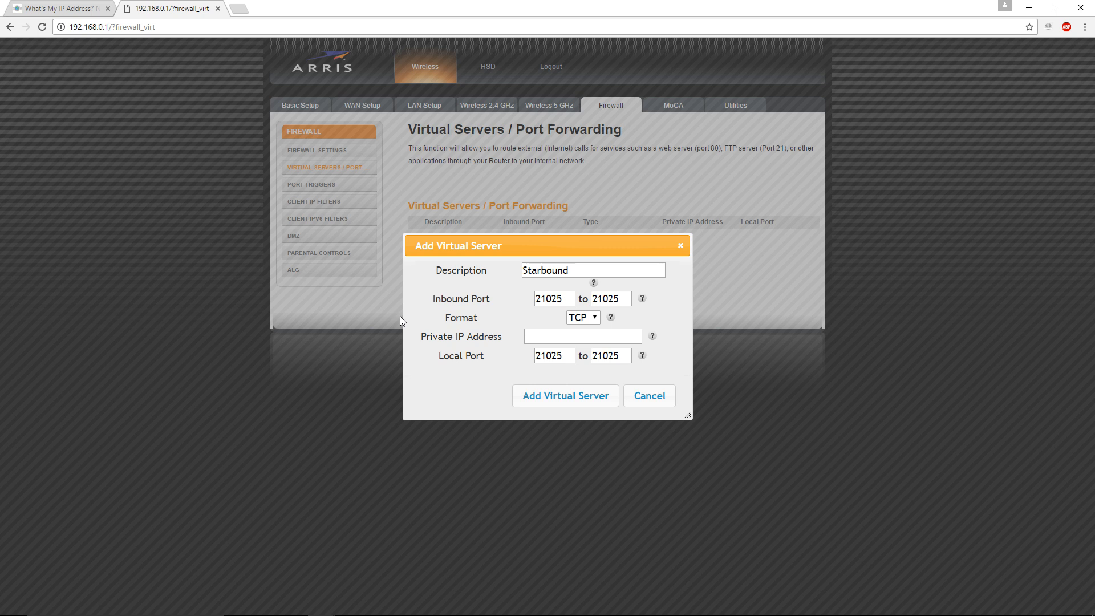
click(560, 397)
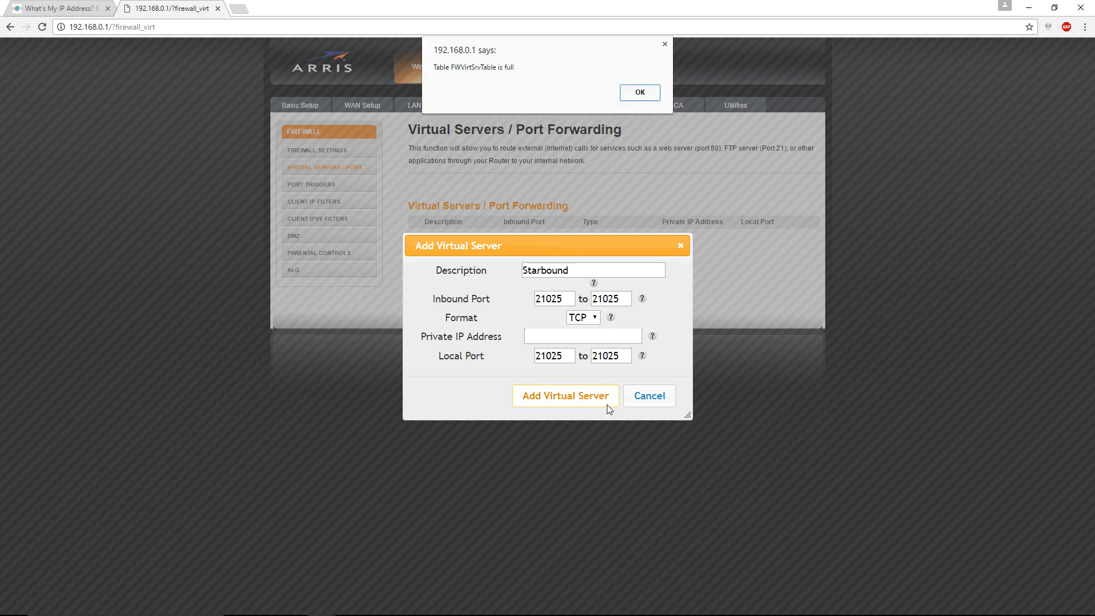
Step: Dismiss the table-full error and resubmit until Starbound TCP 21025–21025 is listed
click(639, 92)
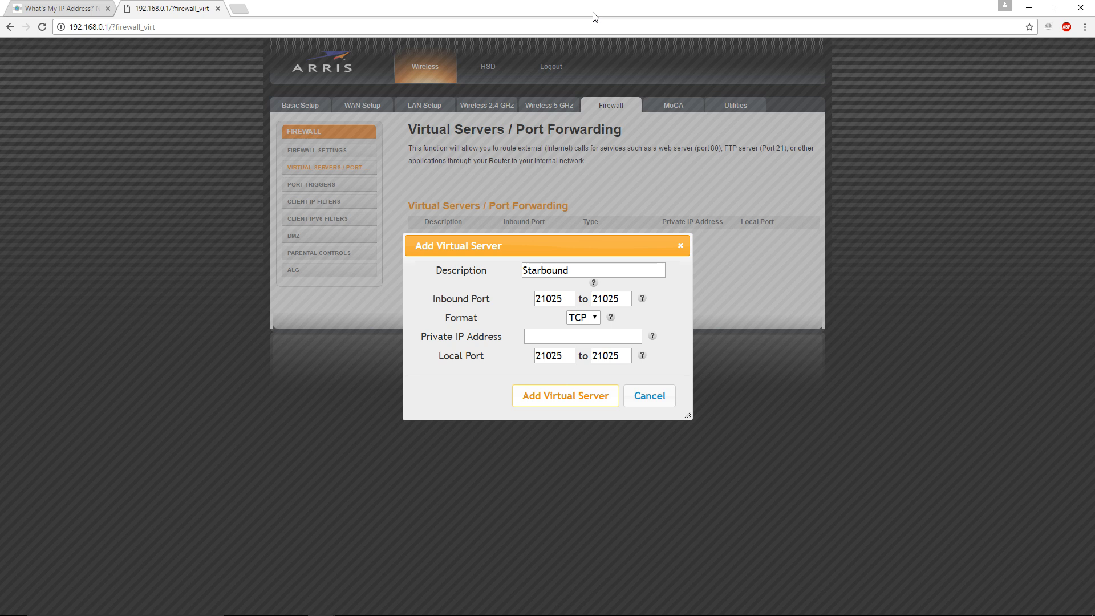
click(596, 395)
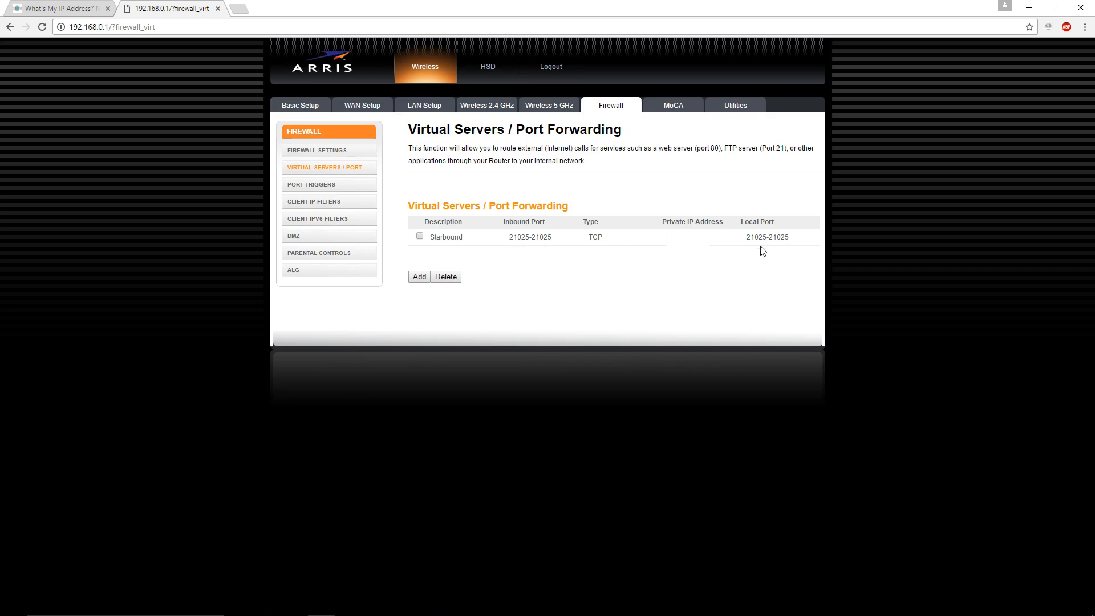
mouse_move(322, 604)
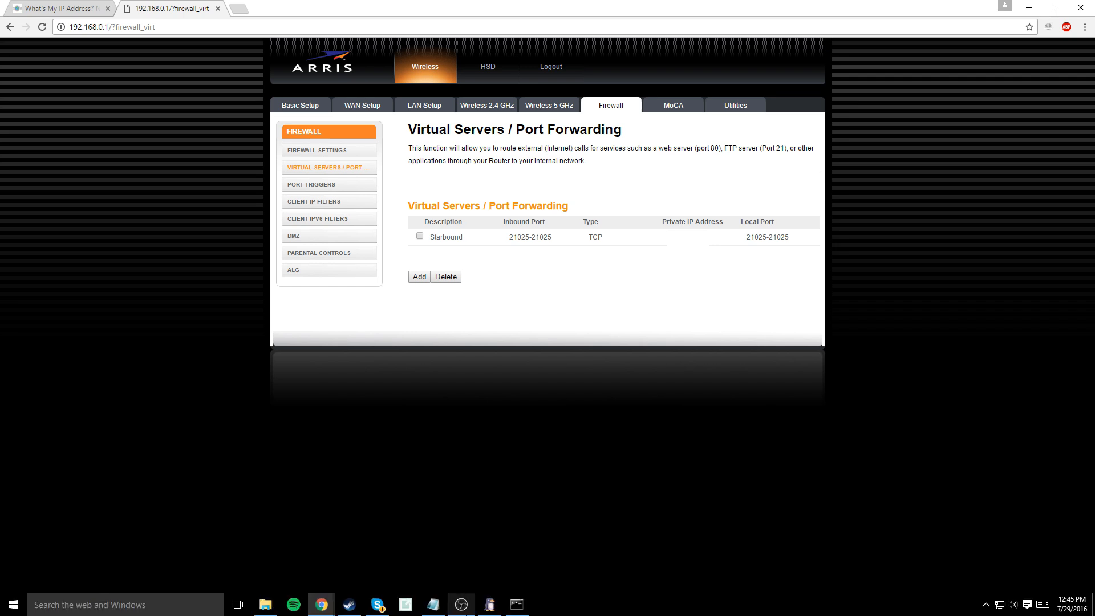
Step: Launch starbound_server from Starbound\win32, then minimize Explorer and the server console
click(273, 608)
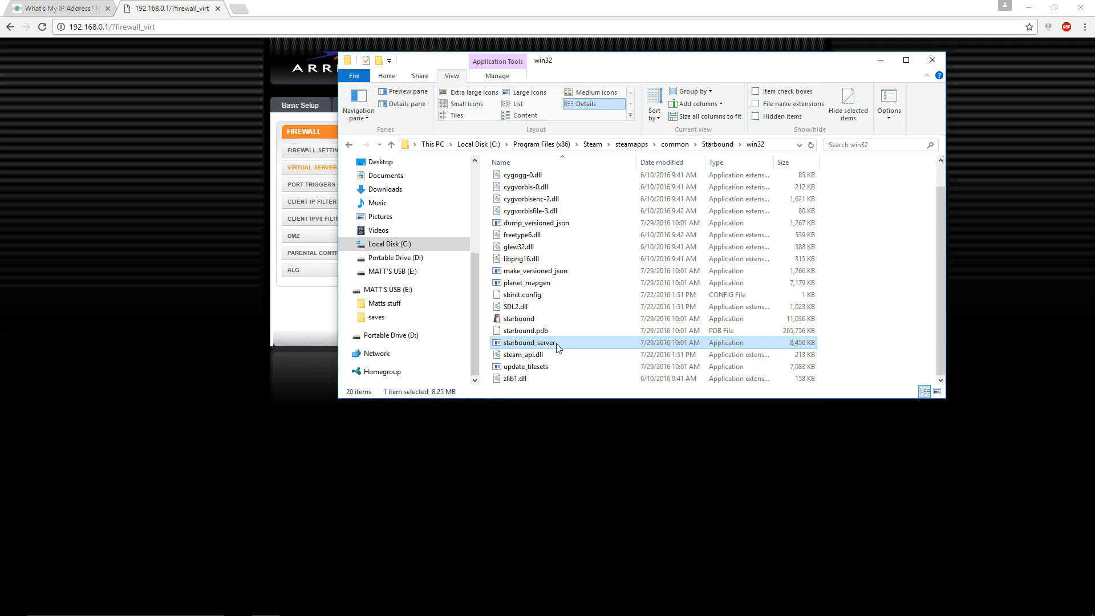
double_click(557, 343)
click(880, 60)
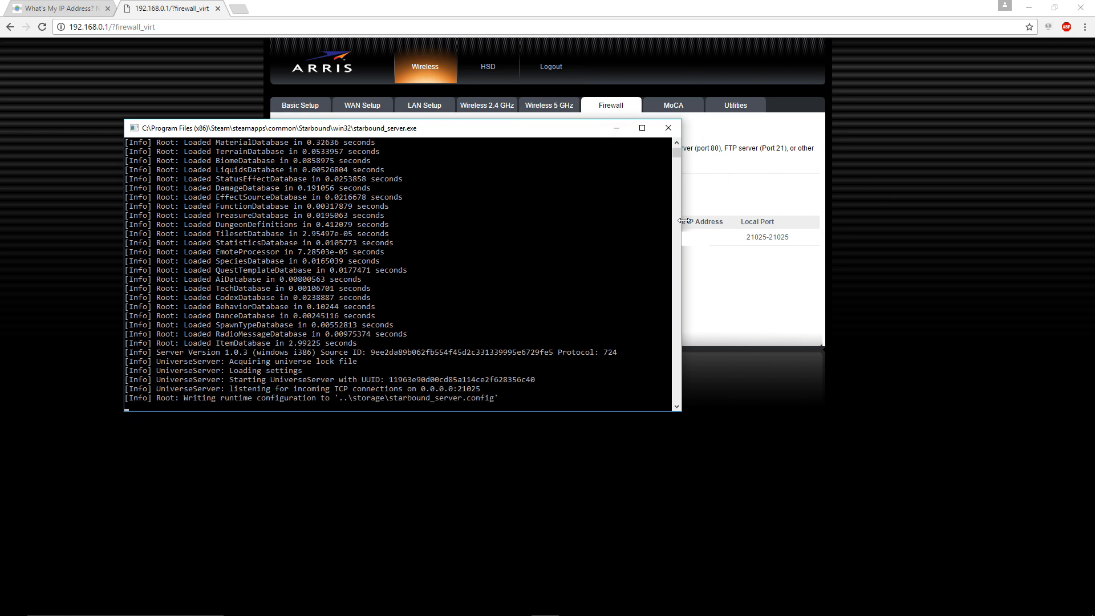
click(609, 132)
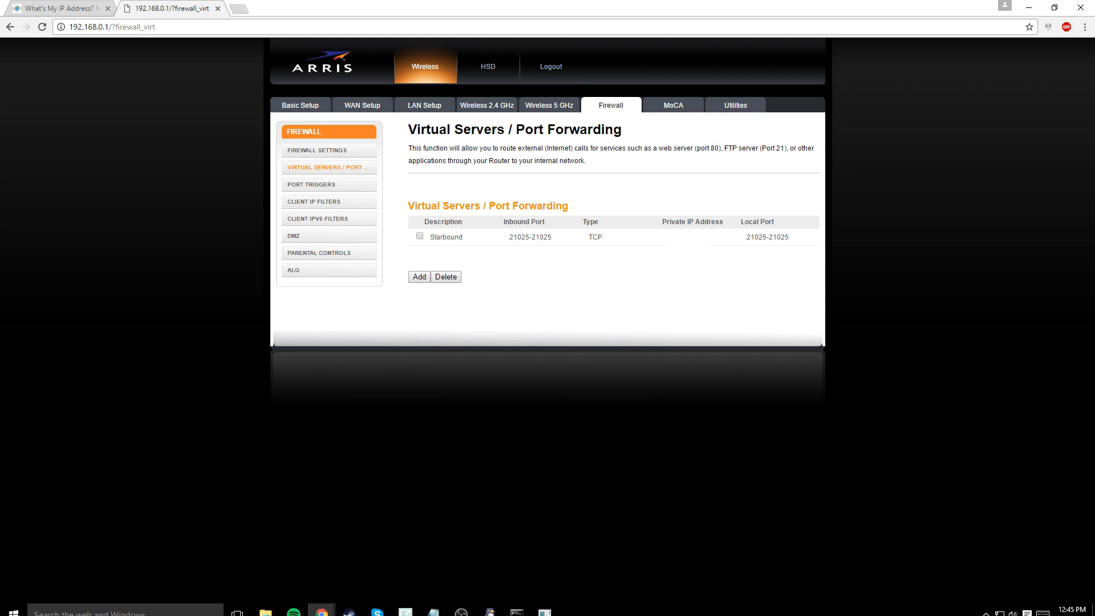
Step: Launch Starbound, choose Join Game with the existing character, and connect on port 21025
click(490, 607)
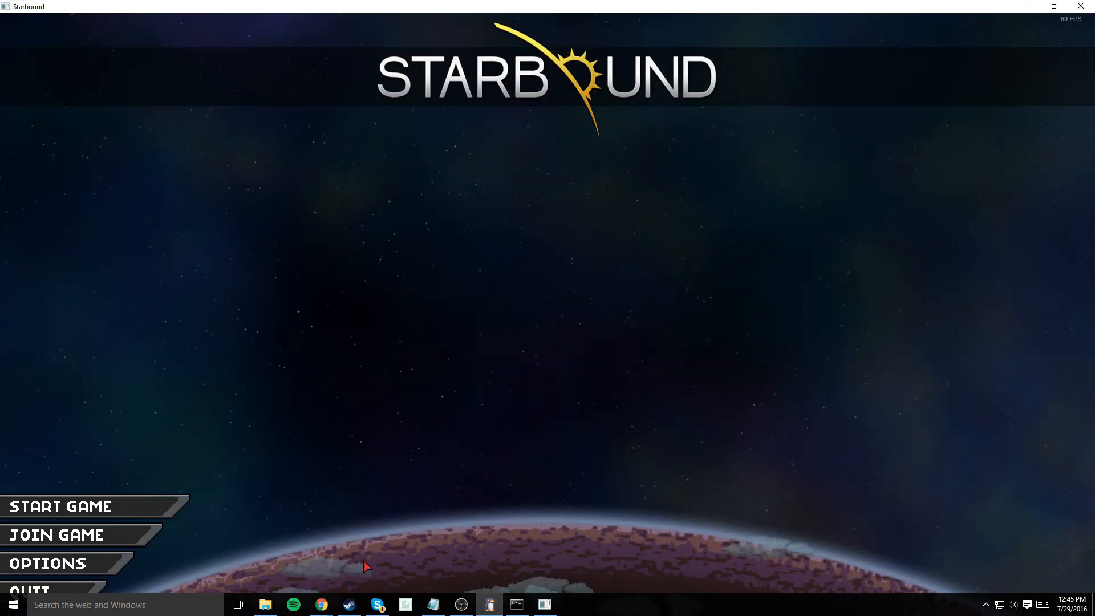
click(121, 536)
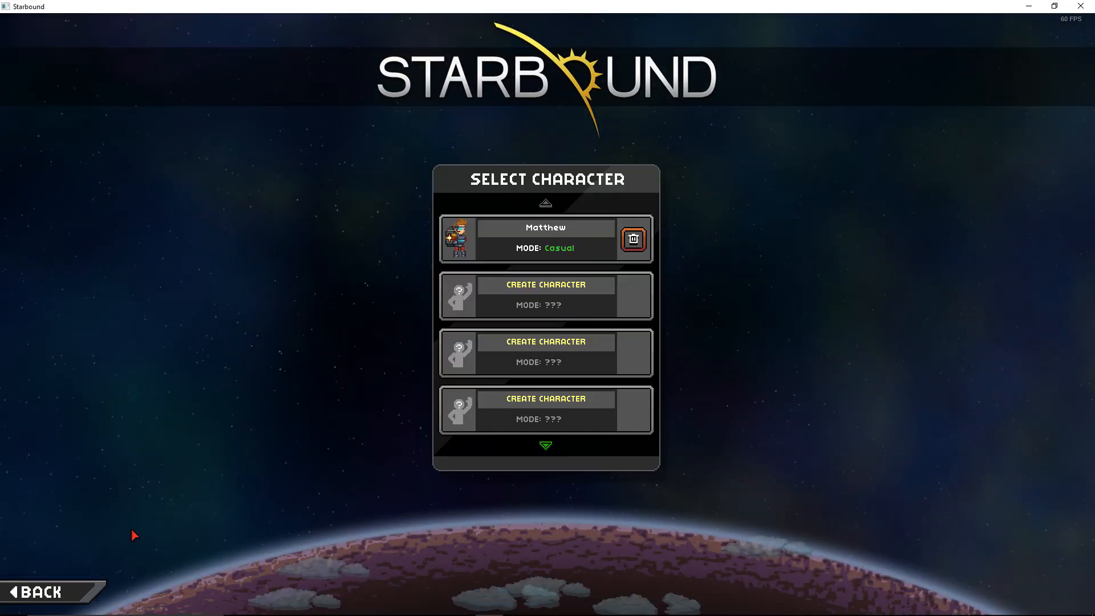
click(537, 247)
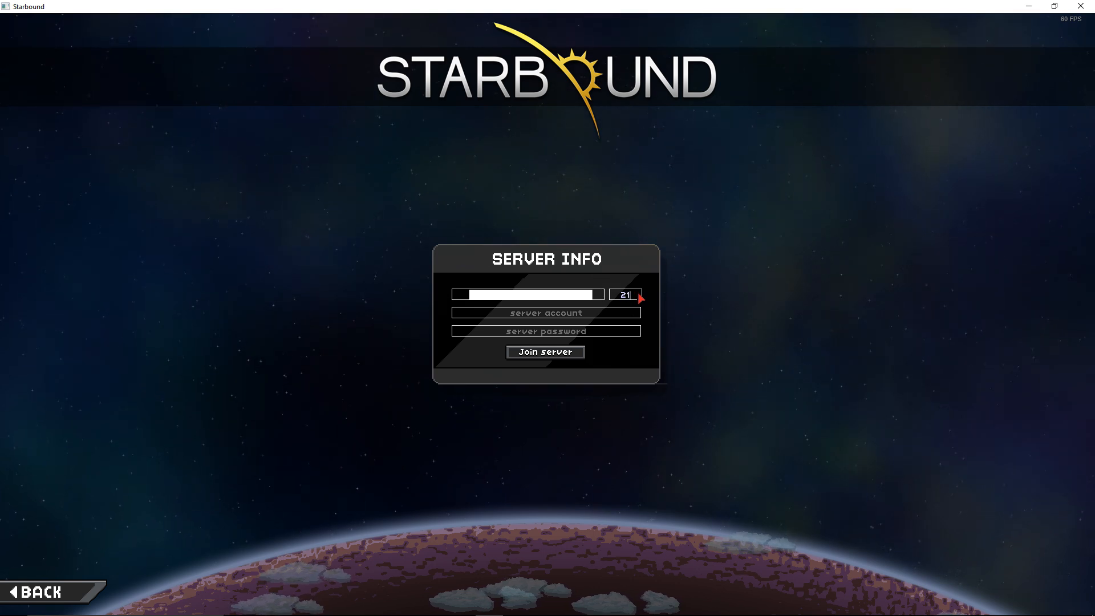
text(25)
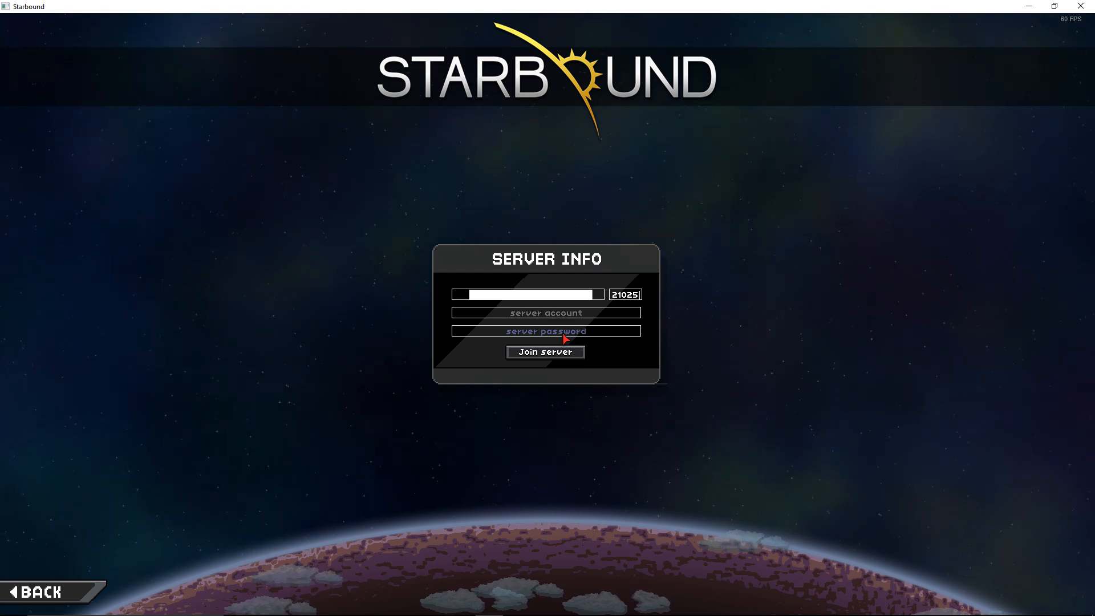
click(546, 358)
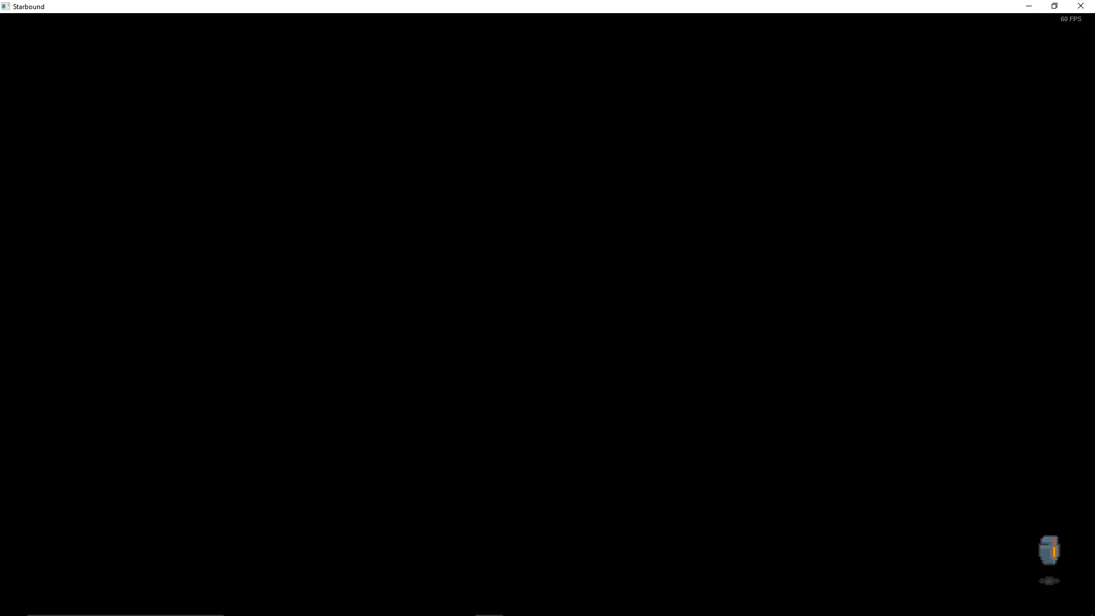
Step: Walk the character left and right through the ship using A and D
key(a)
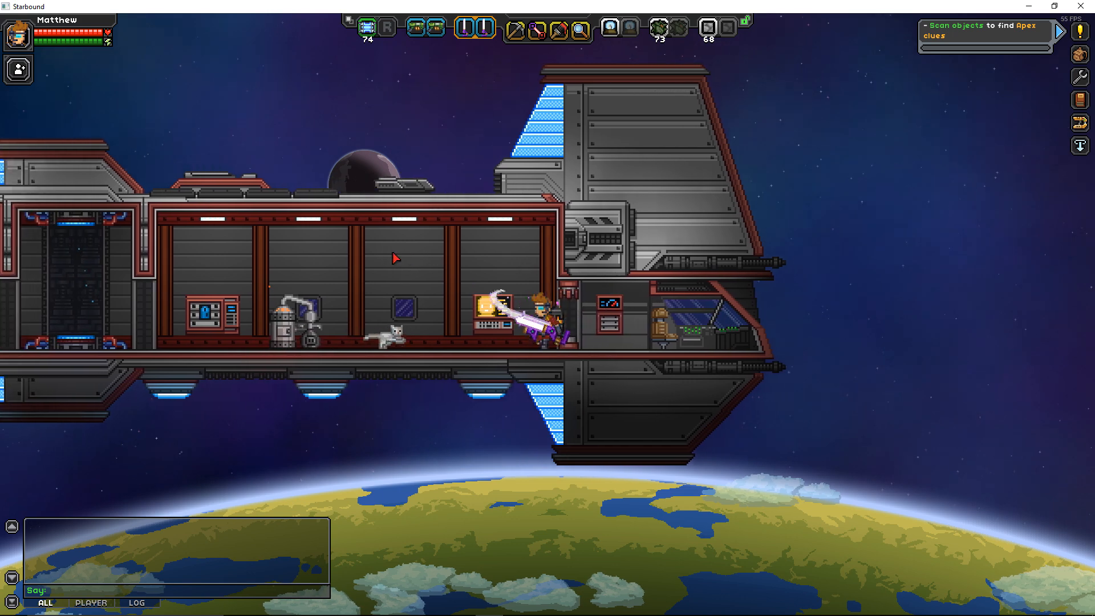
key(a)
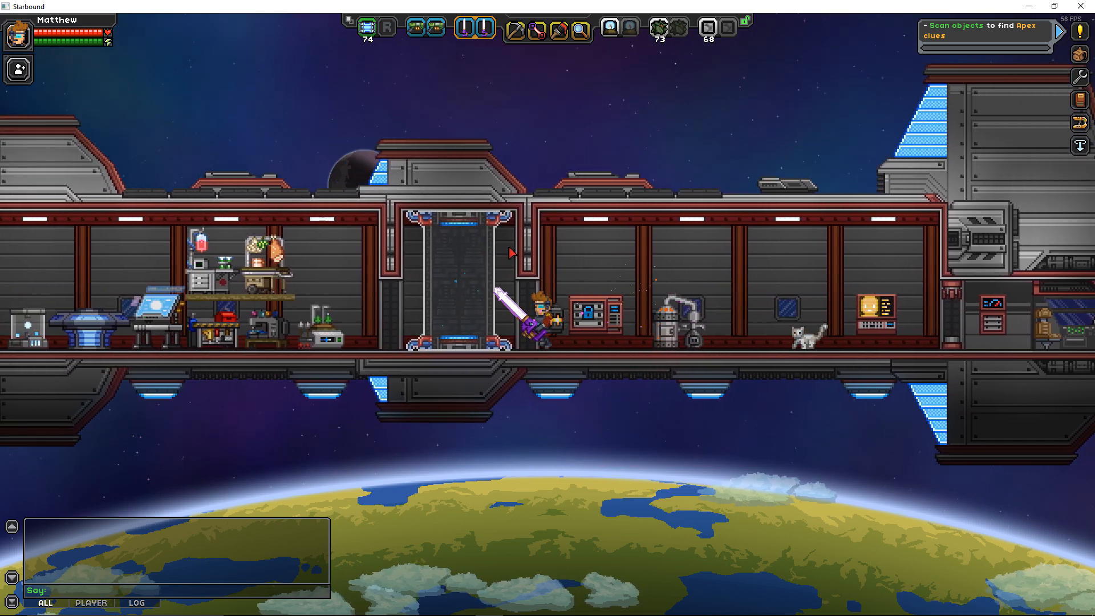
key(d)
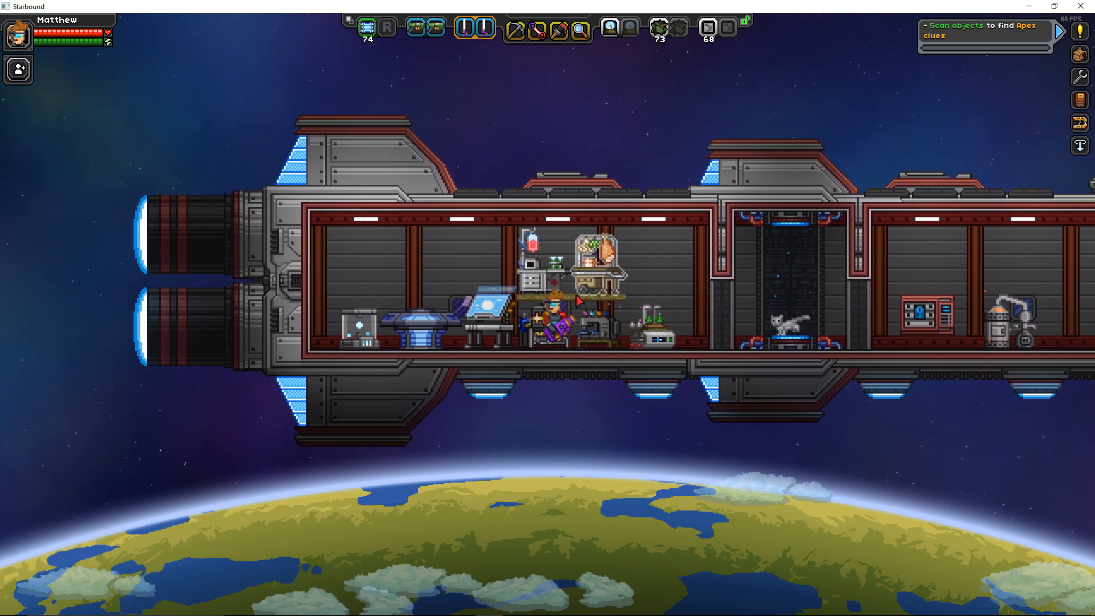
key(d)
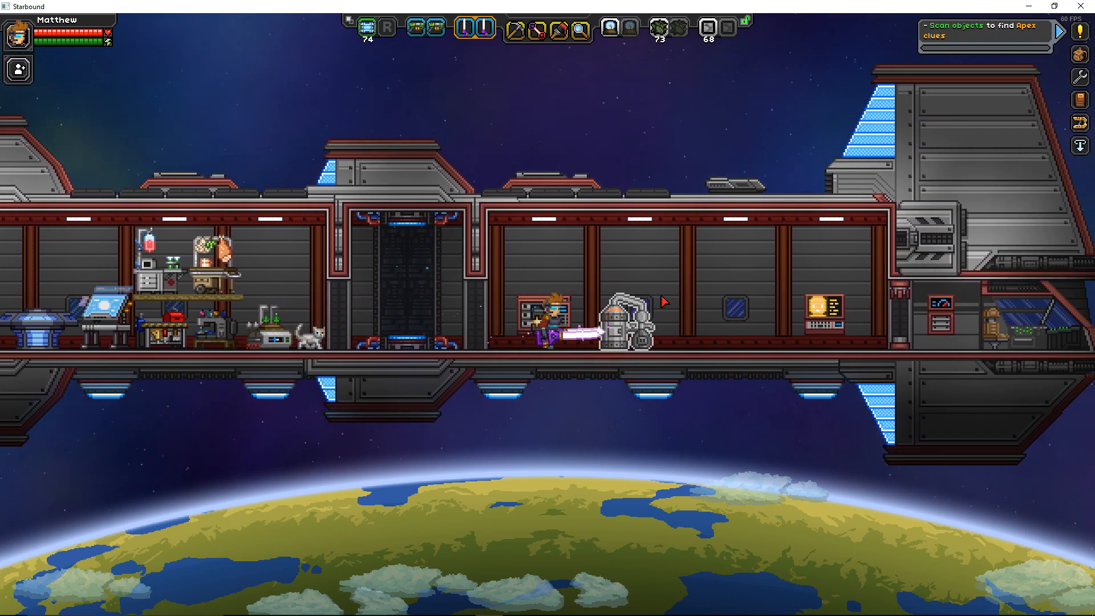
key(a)
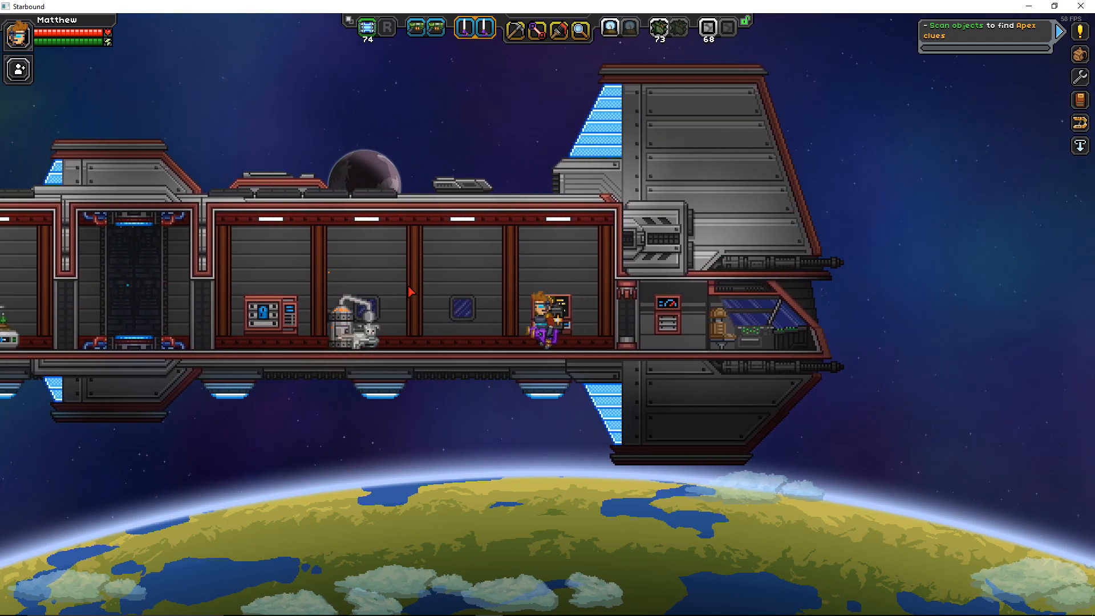
key(a)
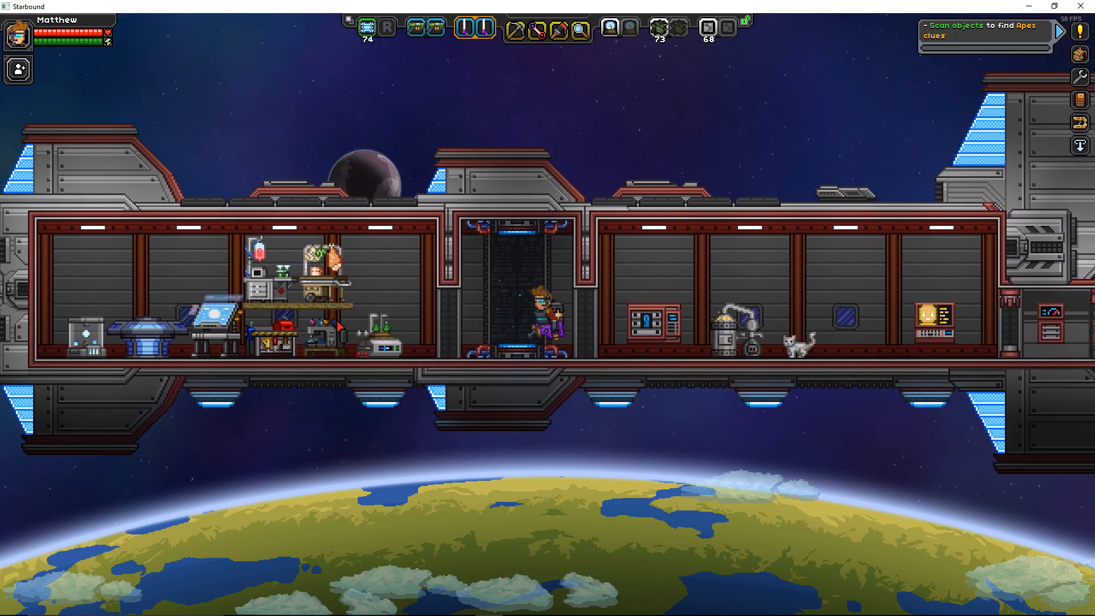
key(a)
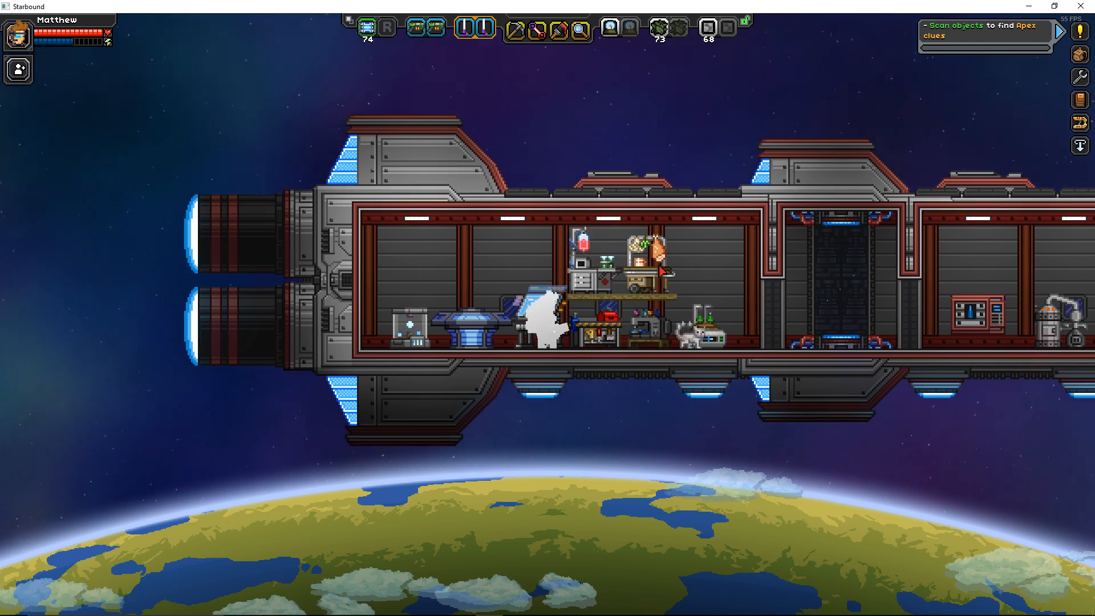
key(d)
key(d)
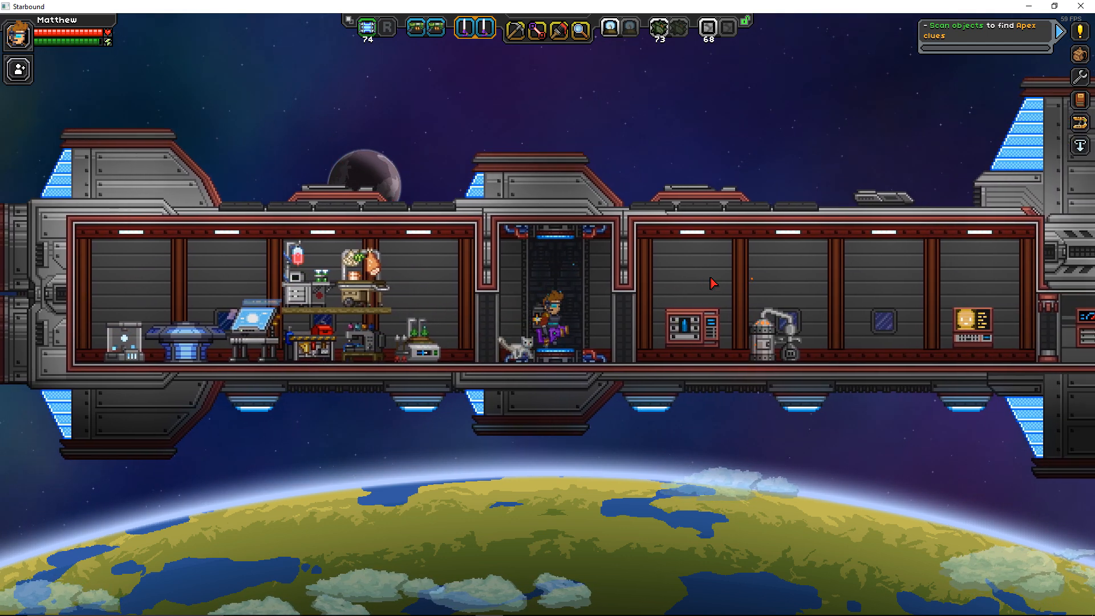